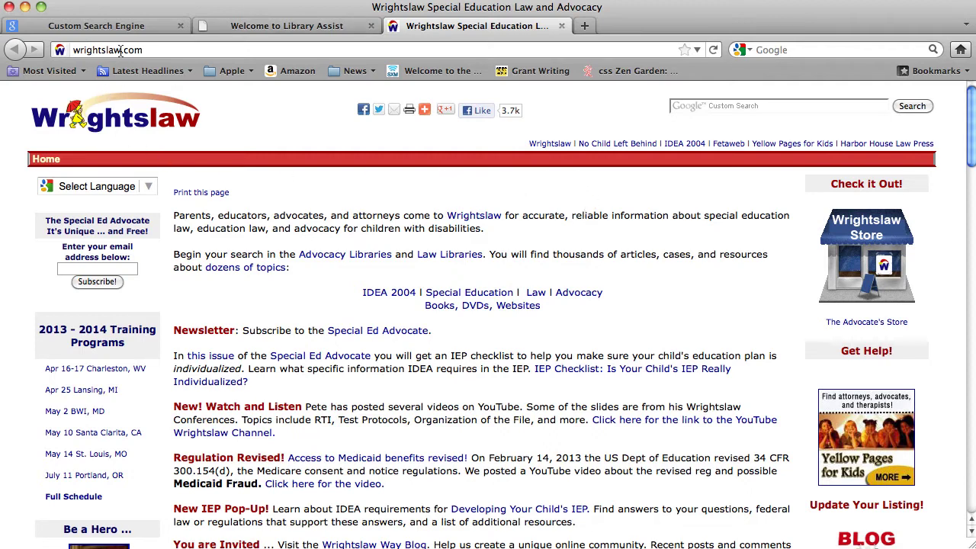
- Look over the Library Assist page in Firefox, then return to the Google Custom Search Engine page
{"action": "left_click", "coordinate": [139, 28]}
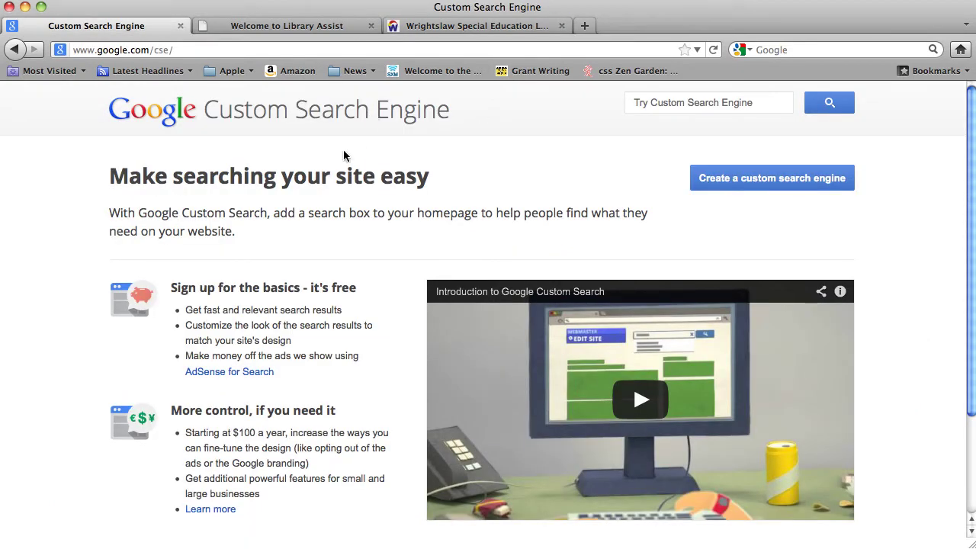
{"action": "left_click", "coordinate": [291, 27]}
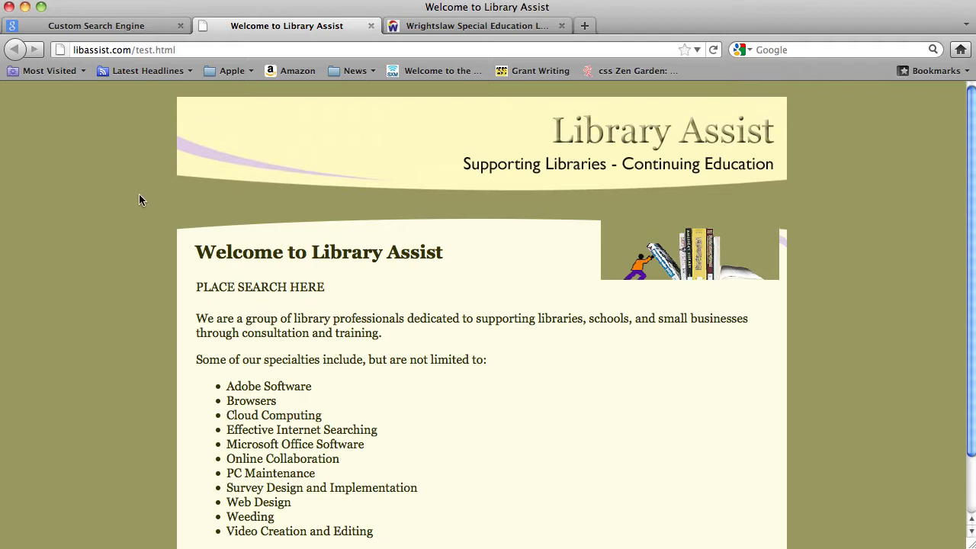
{"action": "left_click", "coordinate": [131, 26]}
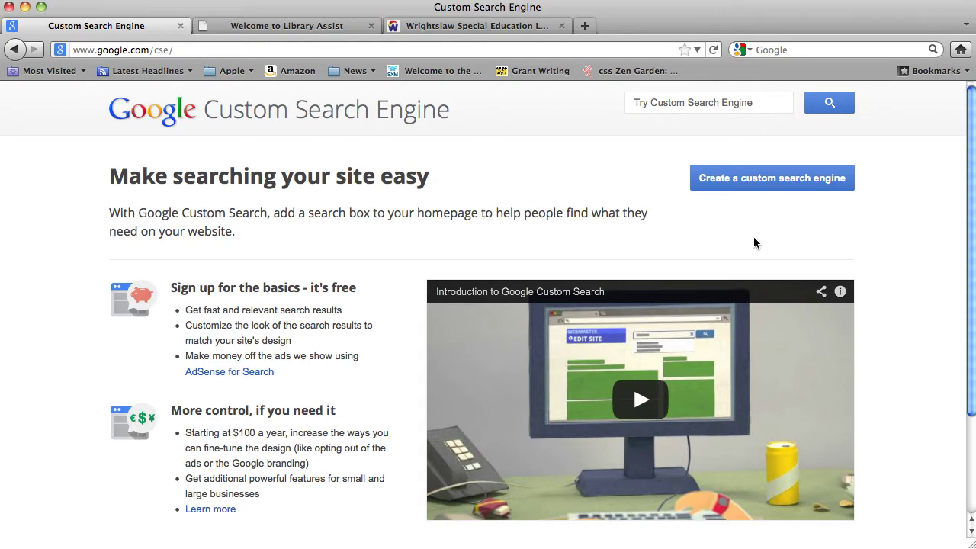
- Create a new custom search engine with sites mayoclinic.com and healthfinder.gov
{"action": "left_click", "coordinate": [772, 181]}
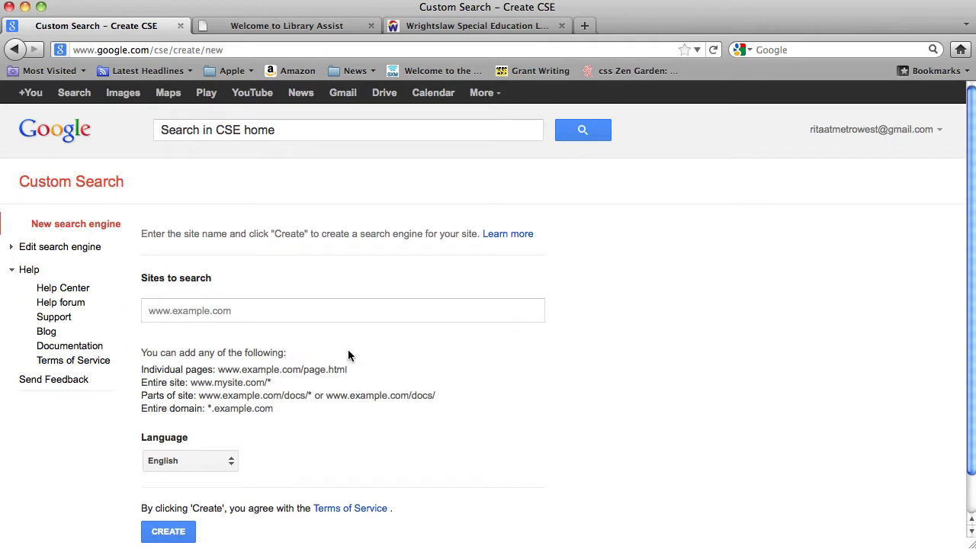
{"action": "left_click", "coordinate": [174, 313]}
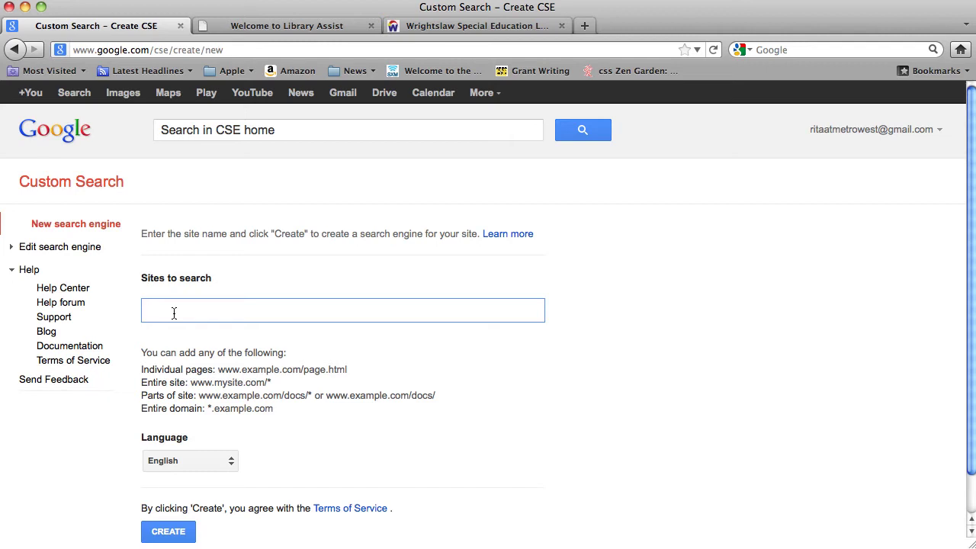
{"action": "type", "text": "mayo"}
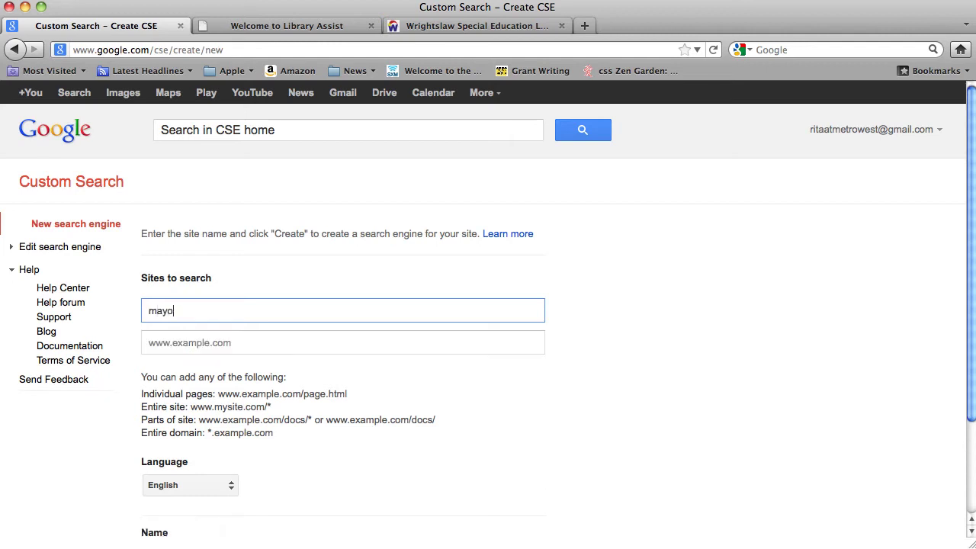
{"action": "type", "text": "clinic.com"}
{"action": "left_click", "coordinate": [181, 340]}
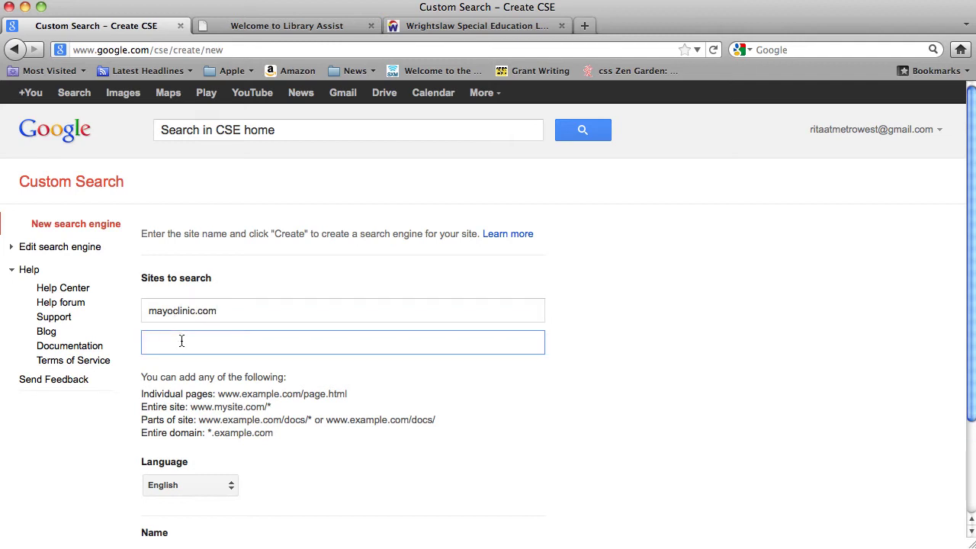
{"action": "type", "text": "he"}
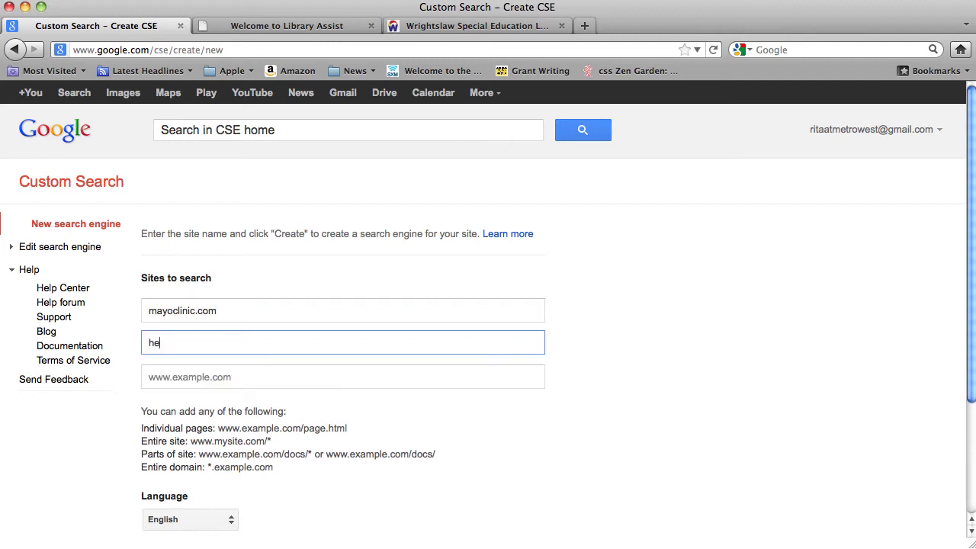
{"action": "type", "text": "althfinder.gov"}
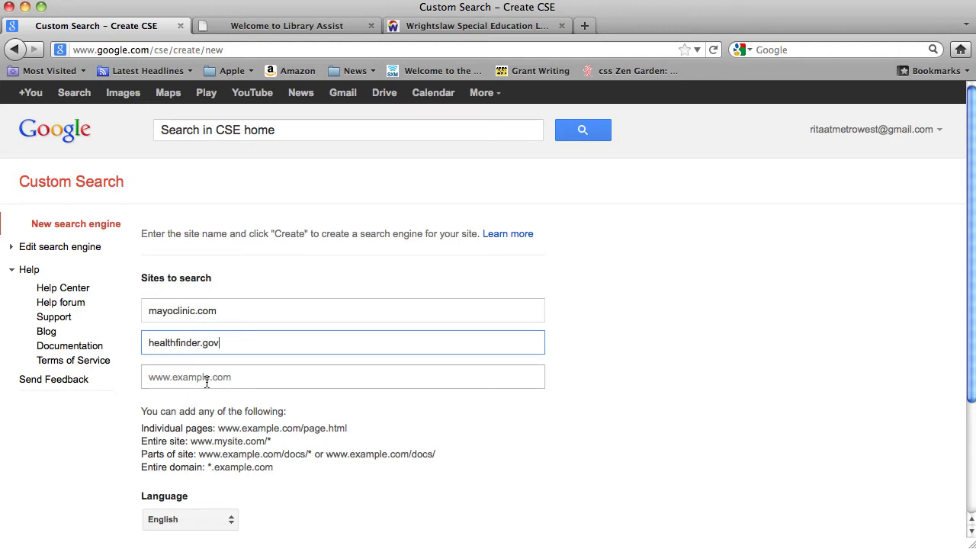
{"action": "scroll", "coordinate": [458, 389], "scroll_direction": "down", "scroll_amount": 4}
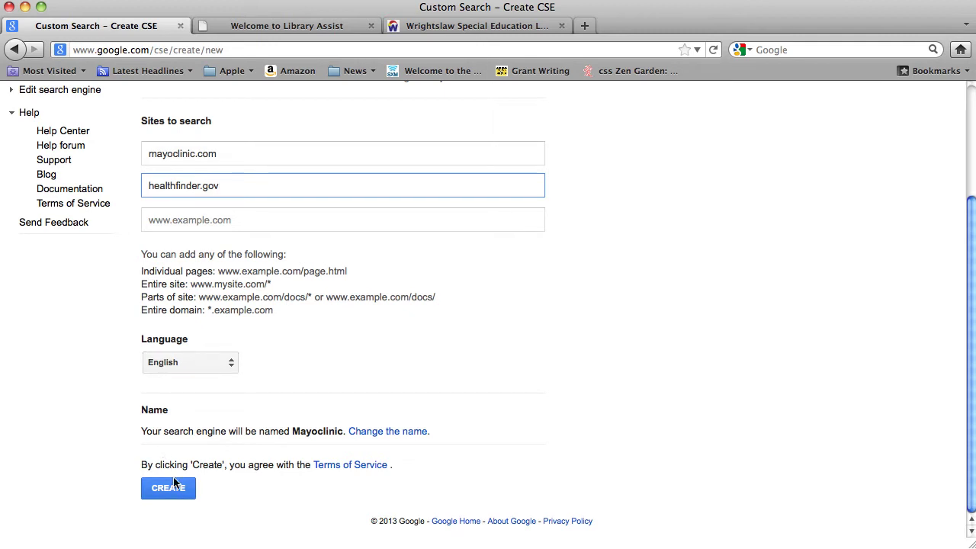
{"action": "left_click", "coordinate": [175, 488]}
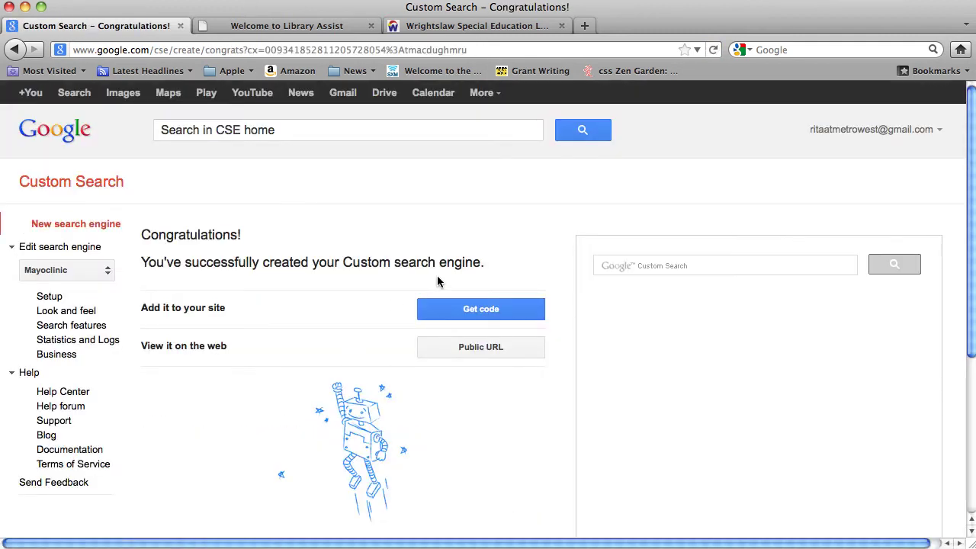
- Copy the new engine's embed script from the Get code page and switch to test.html
{"action": "left_click", "coordinate": [481, 310]}
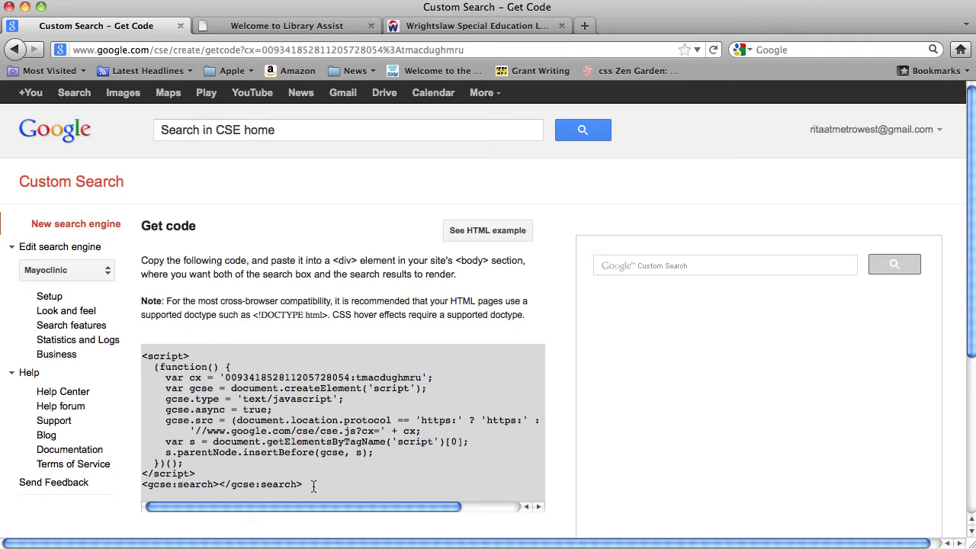
{"action": "left_click_drag", "start_coordinate": [314, 486], "coordinate": [136, 350]}
{"action": "key", "text": "super+c"}
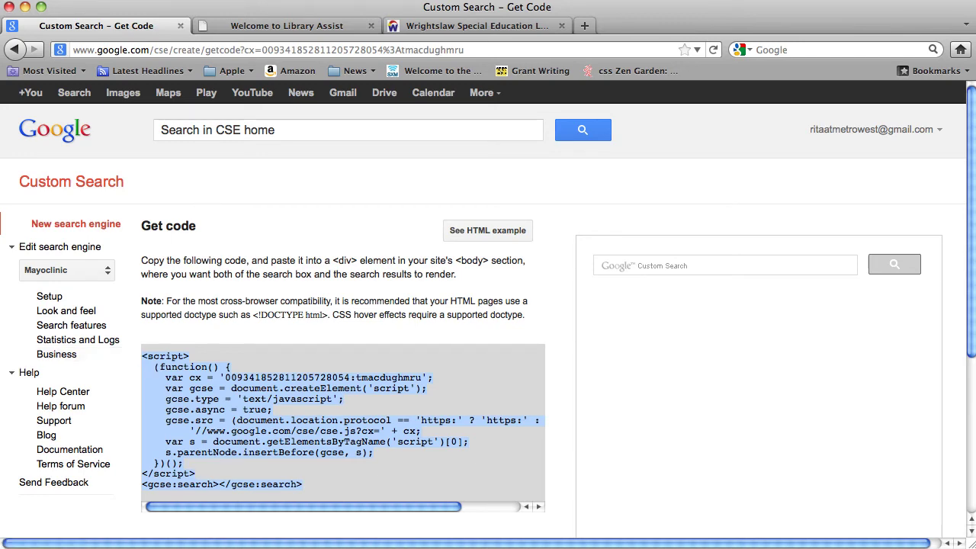
{"action": "key", "text": "super+Tab"}
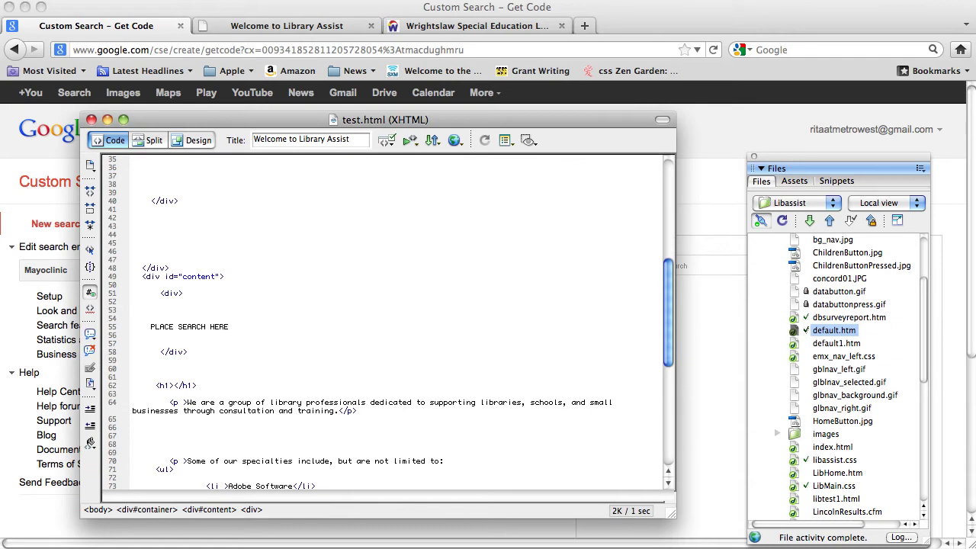
- Replace the PLACE SEARCH HERE placeholder in test.html with the copied search script and save
{"action": "key", "text": "shift+Home"}
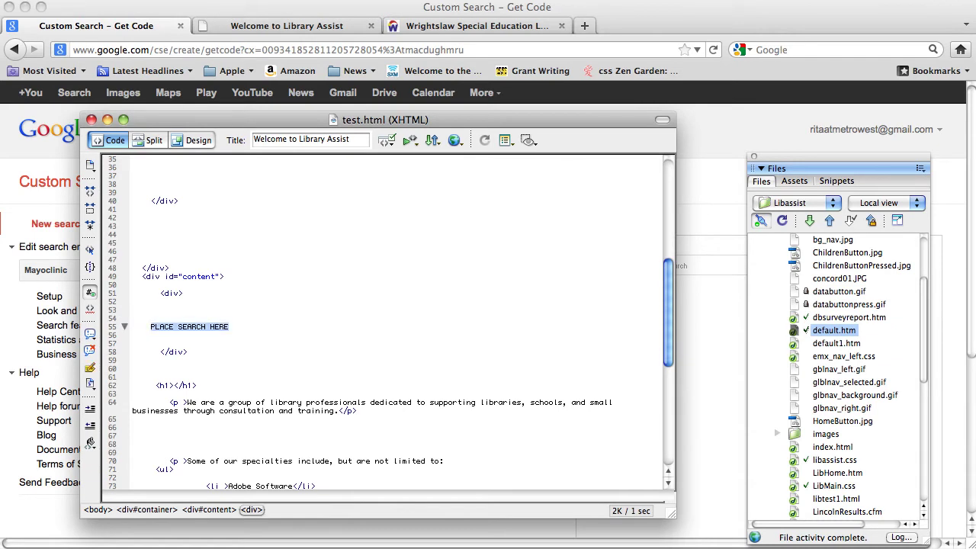
{"action": "key", "text": "super+v"}
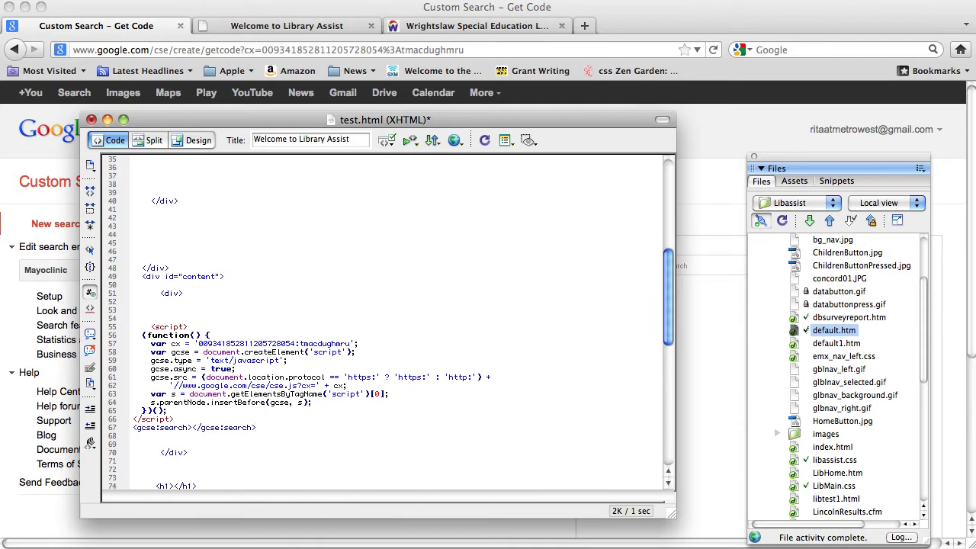
{"action": "key", "text": "super+s"}
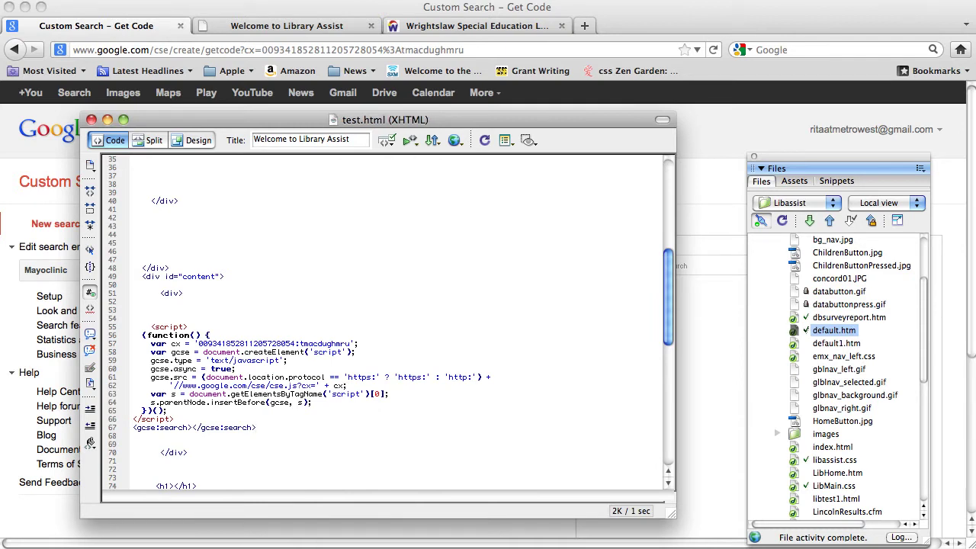
- Upload test.html to the server without dependent files and preview it in the browser
{"action": "left_click", "coordinate": [431, 142]}
{"action": "left_click", "coordinate": [445, 153]}
{"action": "left_click", "coordinate": [683, 374]}
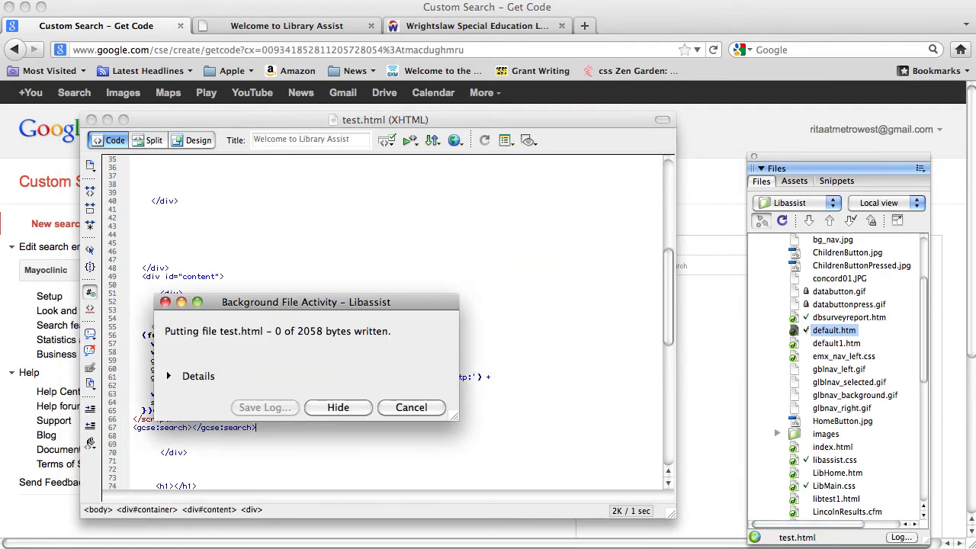
{"action": "key", "text": "F12"}
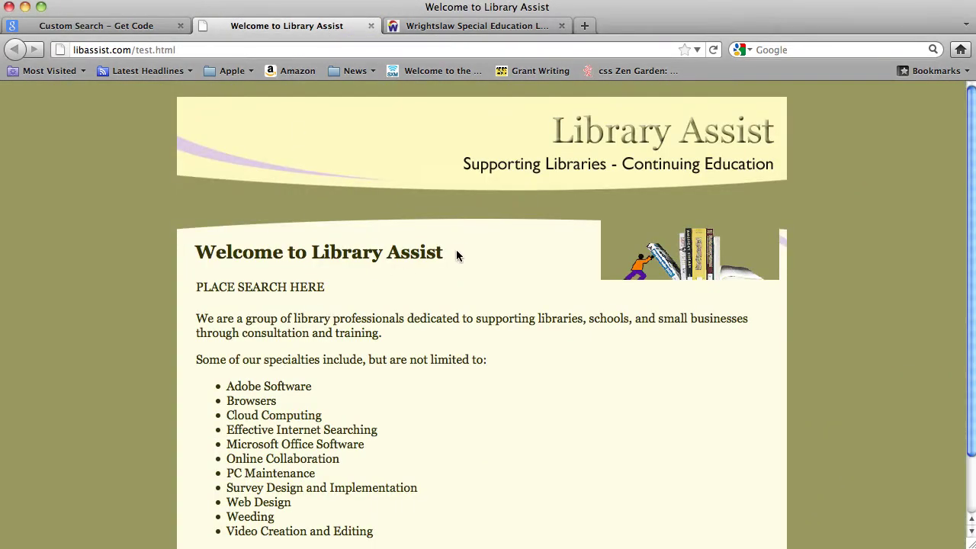
- Reload test.html, search 'cancer' in the embedded box, check the MayoClinic results, and close the overlay
{"action": "left_click", "coordinate": [713, 49]}
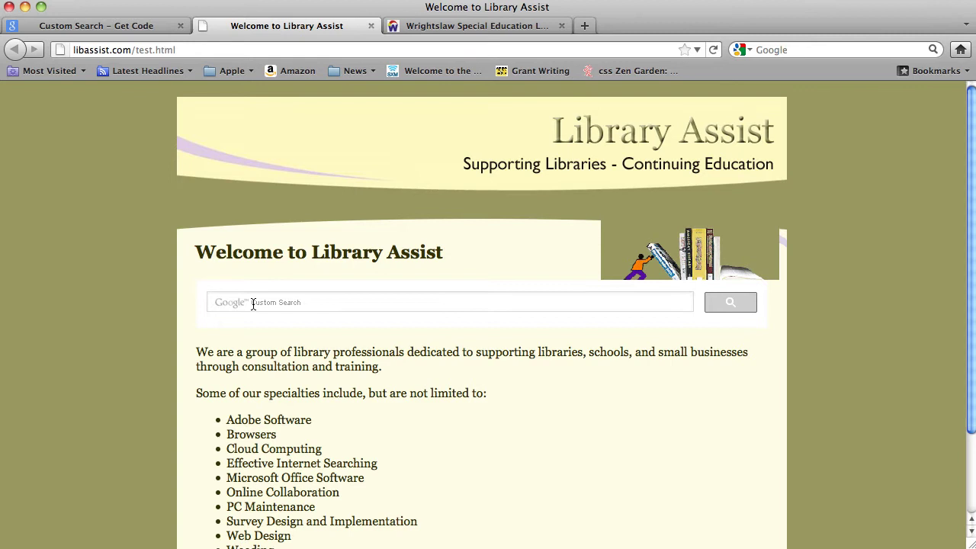
{"action": "left_click", "coordinate": [253, 304]}
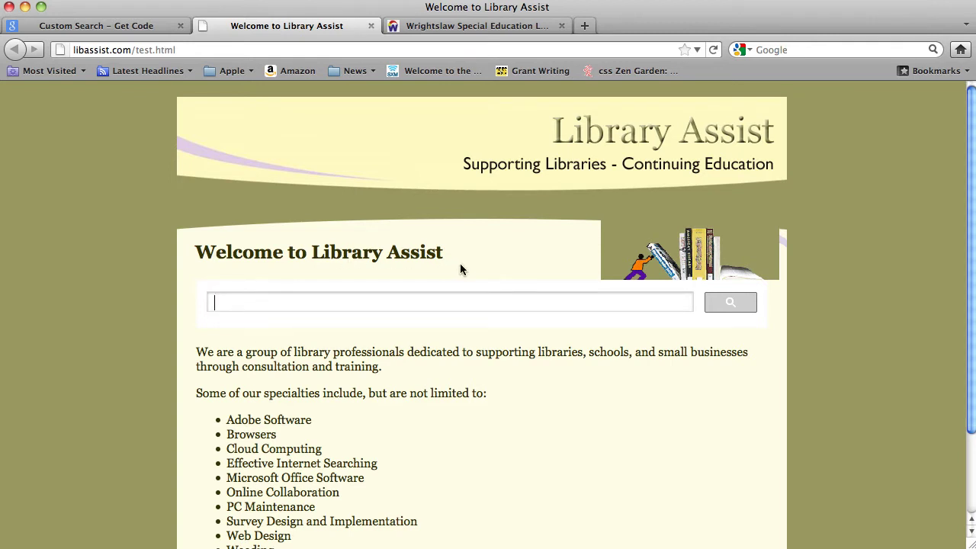
{"action": "type", "text": "cancer"}
{"action": "key", "text": "Return"}
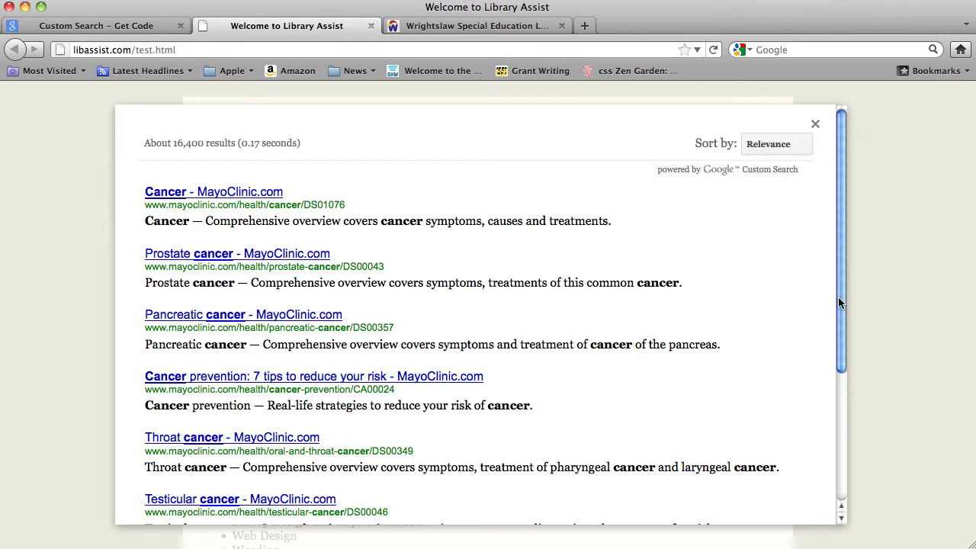
{"action": "left_click_drag", "start_coordinate": [837, 296], "coordinate": [832, 248]}
{"action": "left_click", "coordinate": [815, 124]}
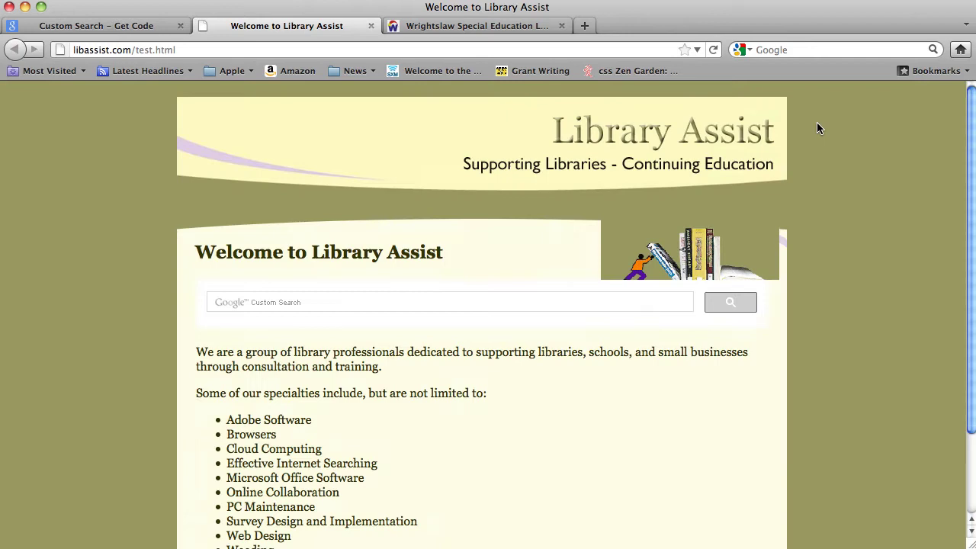
- Review the engine's Setup page and its two sites to search, cancelling an added site
{"action": "left_click", "coordinate": [95, 26]}
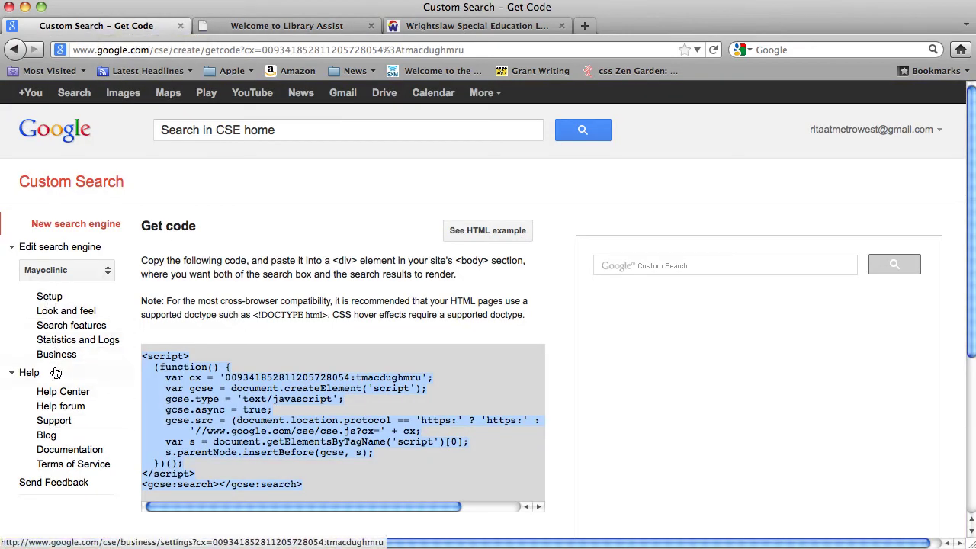
{"action": "left_click", "coordinate": [50, 302]}
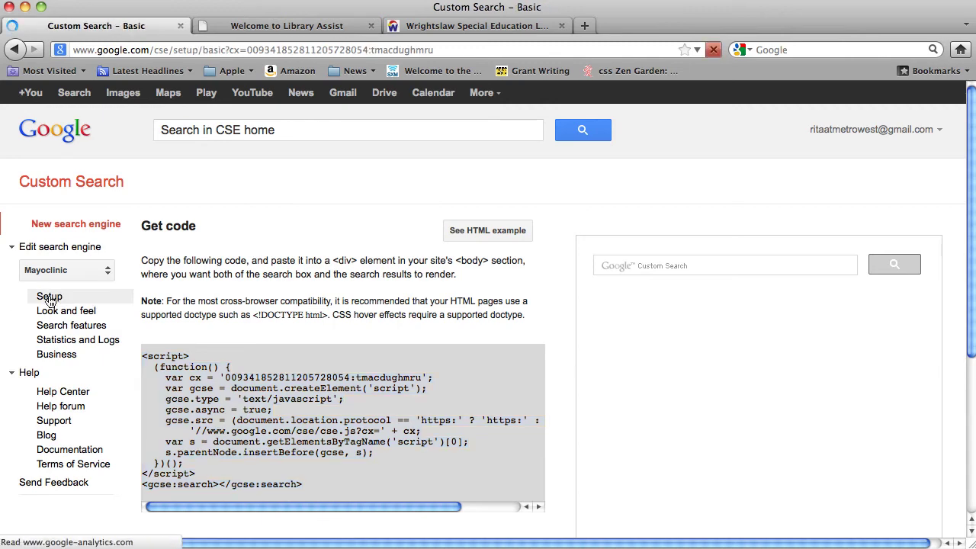
{"action": "scroll", "coordinate": [318, 336], "scroll_direction": "down", "scroll_amount": 5}
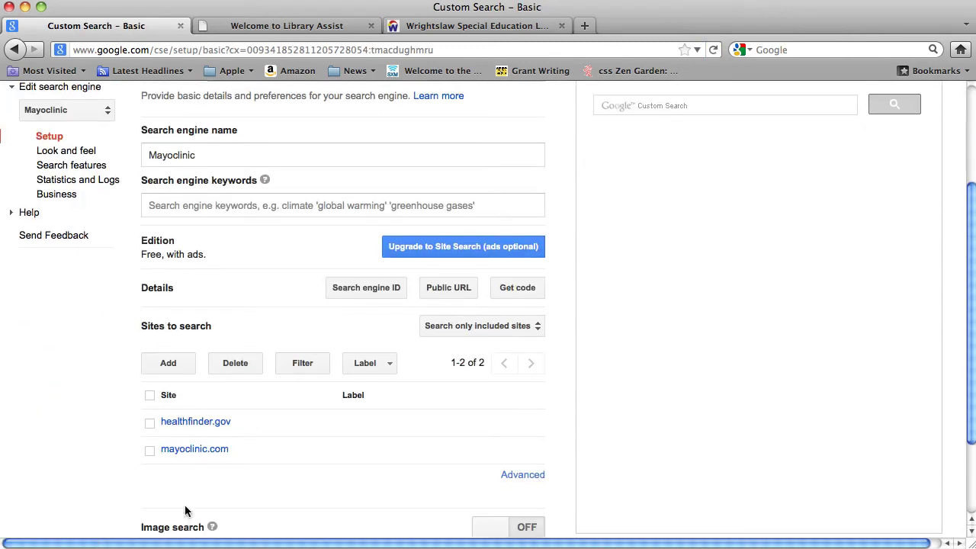
{"action": "left_click", "coordinate": [164, 363]}
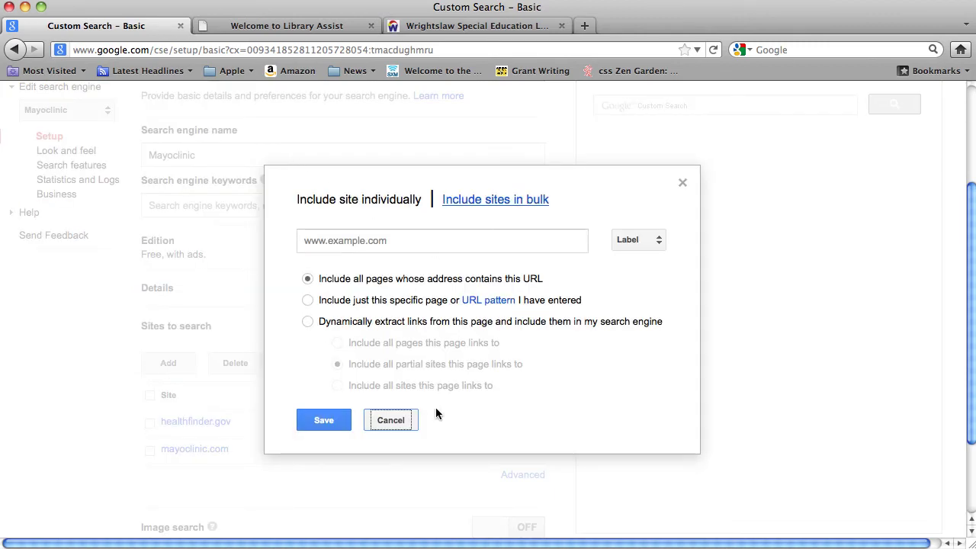
{"action": "left_click", "coordinate": [396, 420]}
{"action": "scroll", "coordinate": [337, 425], "scroll_direction": "up", "scroll_amount": 2}
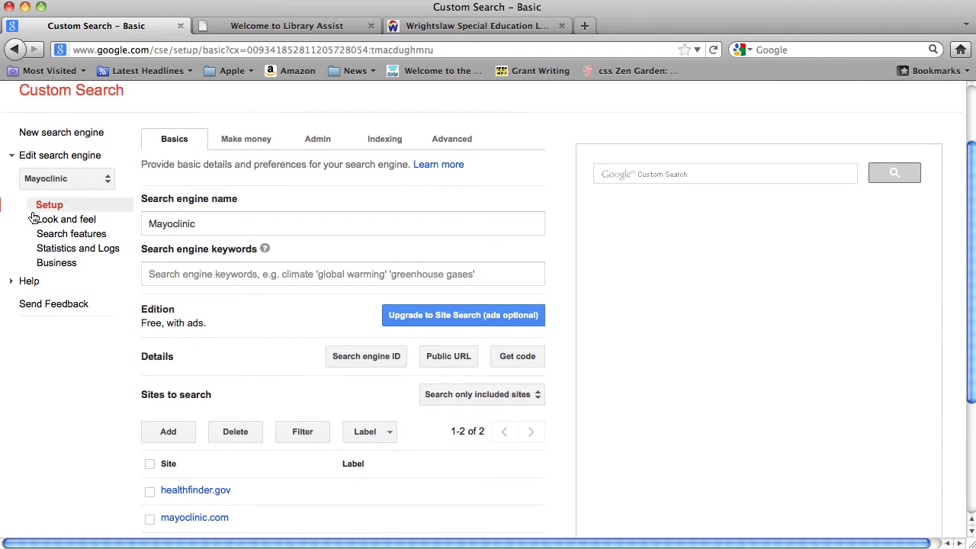
- Open the Mayoclinic engine's Look and feel layout options
{"action": "left_click", "coordinate": [73, 220]}
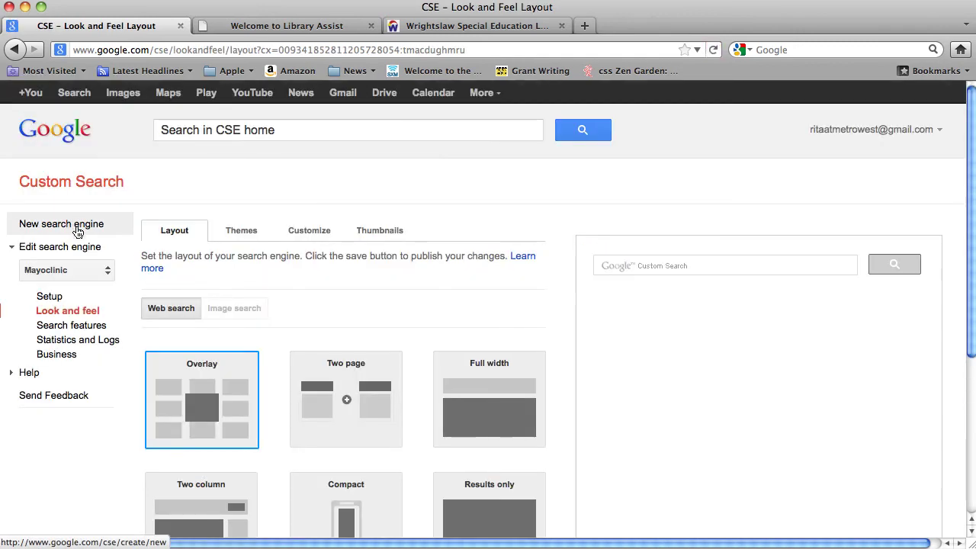
{"action": "left_click", "coordinate": [76, 273]}
{"action": "left_click", "coordinate": [66, 256]}
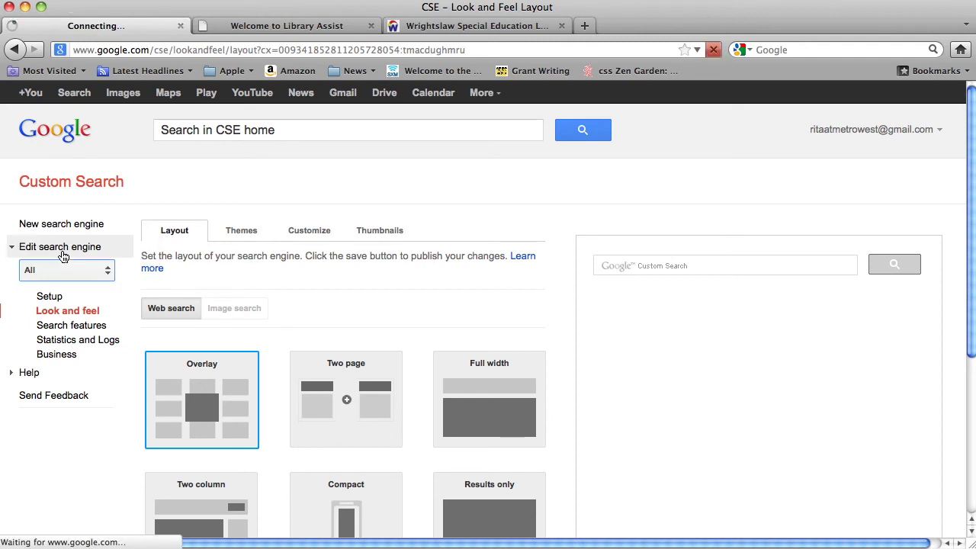